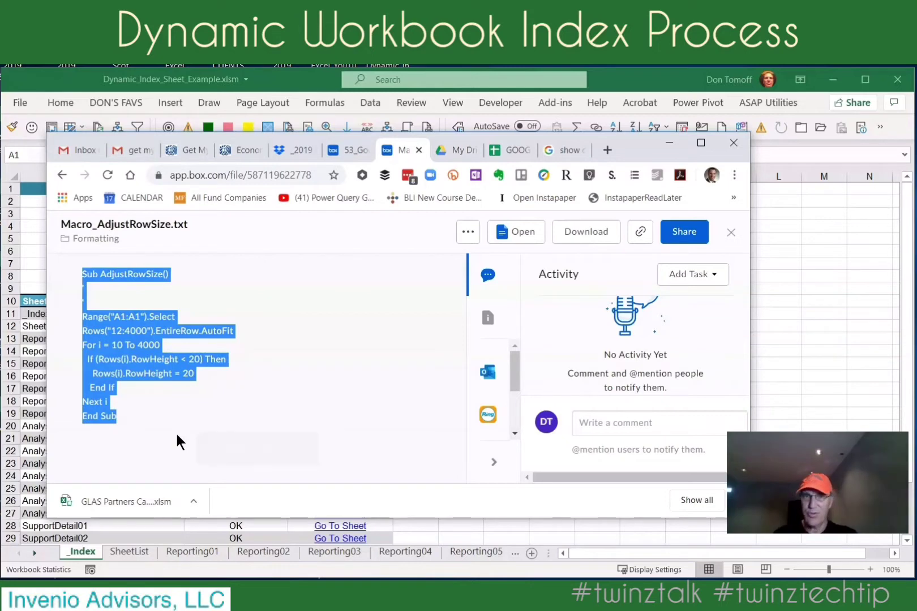
Step: Switch from the browser to the Dynamic_Index_Sheet_Example.xlsm workbook in Excel and open the Visual Basic editor
left_click(637, 139)
left_click(669, 142)
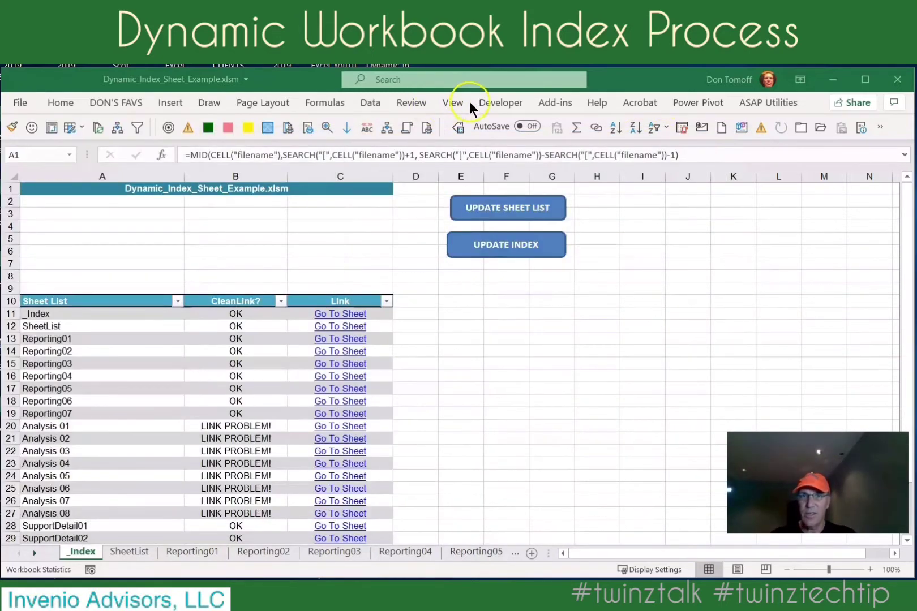
left_click(501, 99)
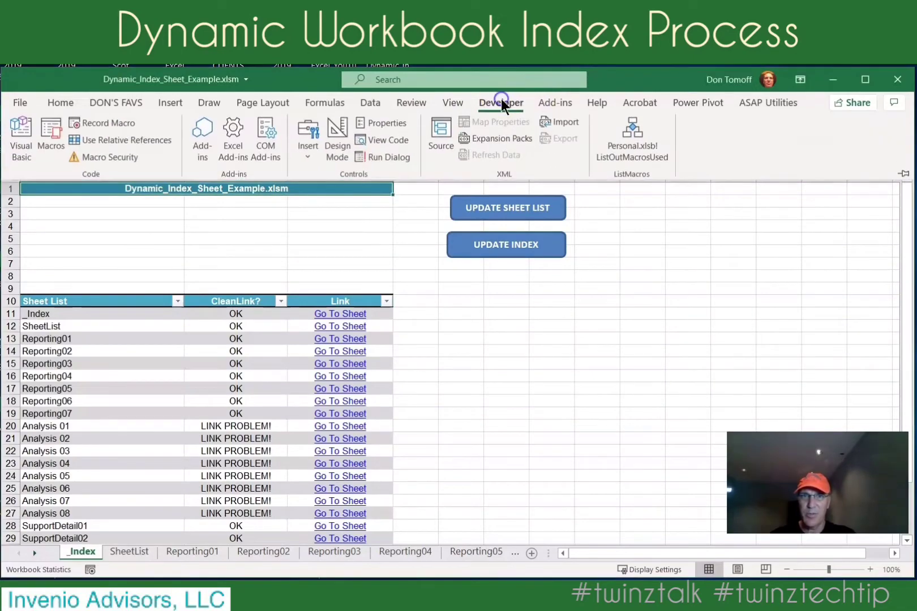
left_click(20, 135)
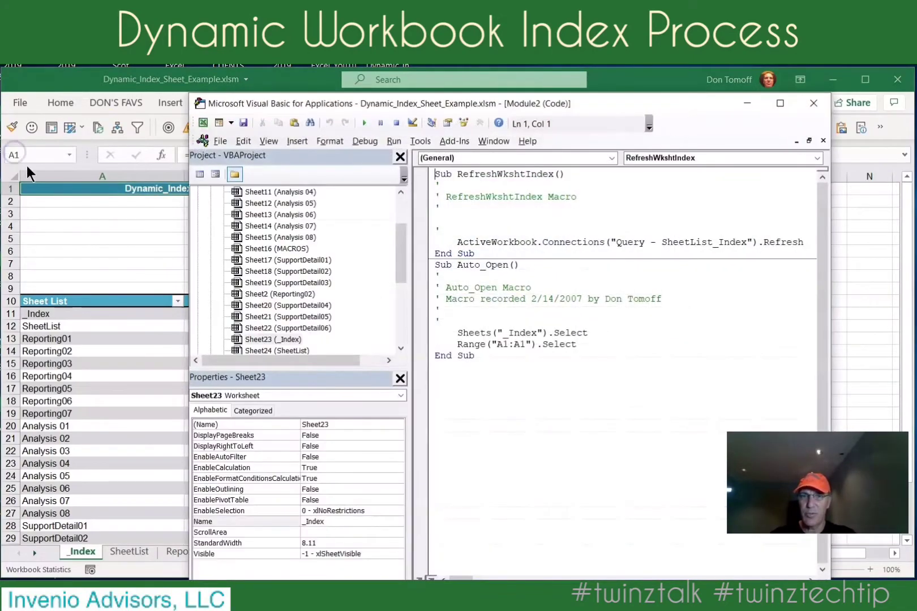
Step: Paste the copied AdjustRowSize macro below the Auto_Open procedure in Module2
left_click_drag(405, 264, 410, 325)
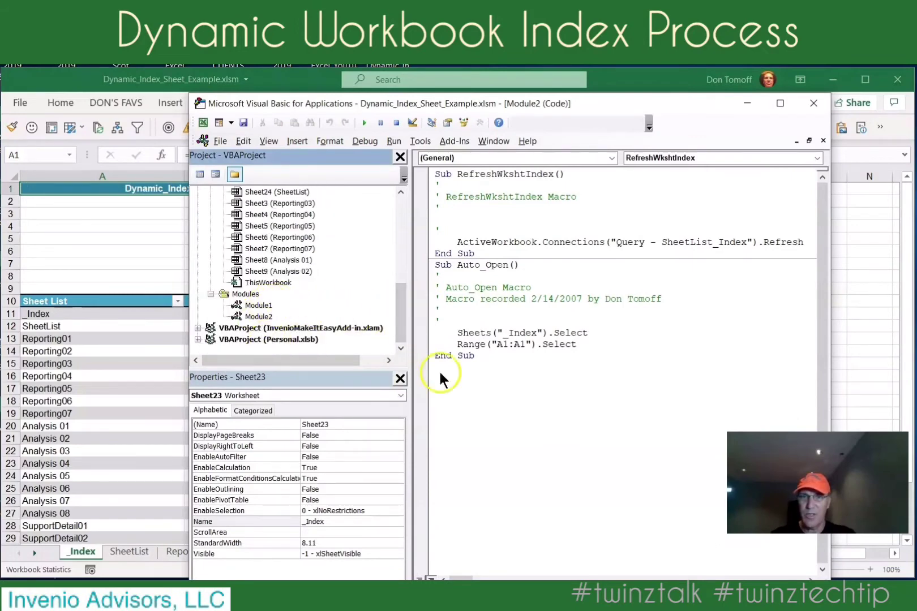
left_click(516, 378)
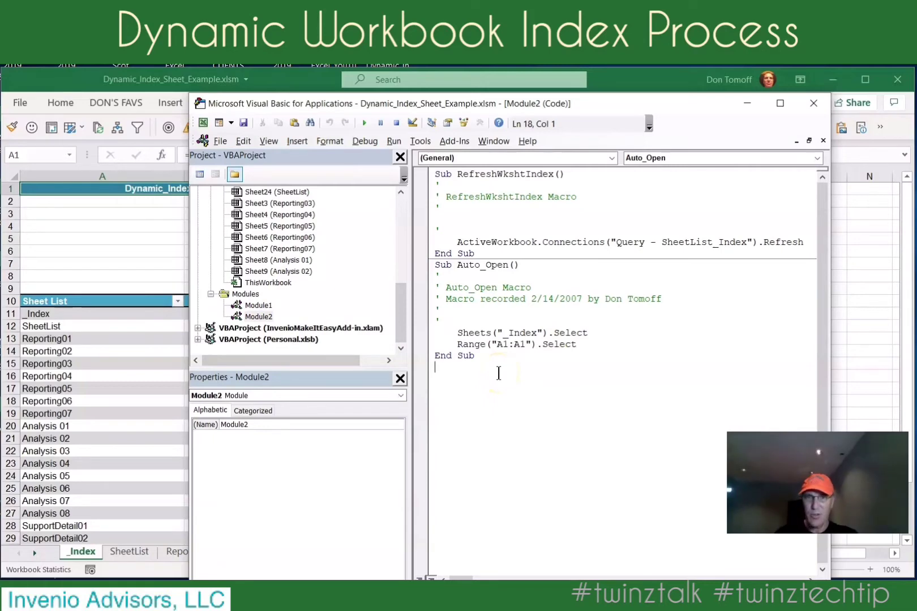
type("Sub AdjustRowSize() ' ' Range(\"A1:A1\").Select Rows(\"12:4000\").EntireRow.AutoFit For i = 10 To 4000   If (Rows(i).RowHeight < 20) Then     Rows(i).RowHeight = 20    End If Next i End Sub")
Step: Set the last row to 400 in both the AutoFit row range and the For loop of the AdjustRowSize macro
left_click(508, 412)
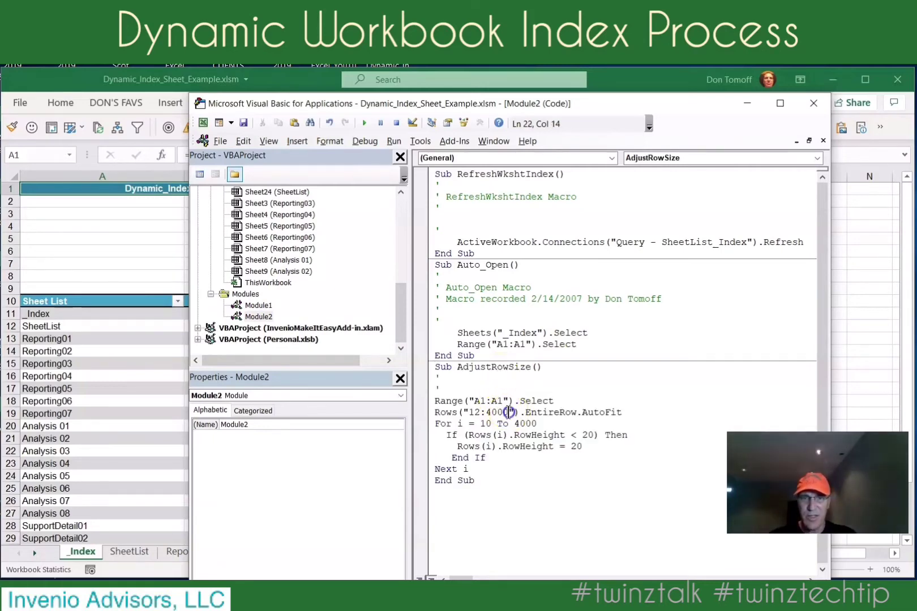
key("BackSpace")
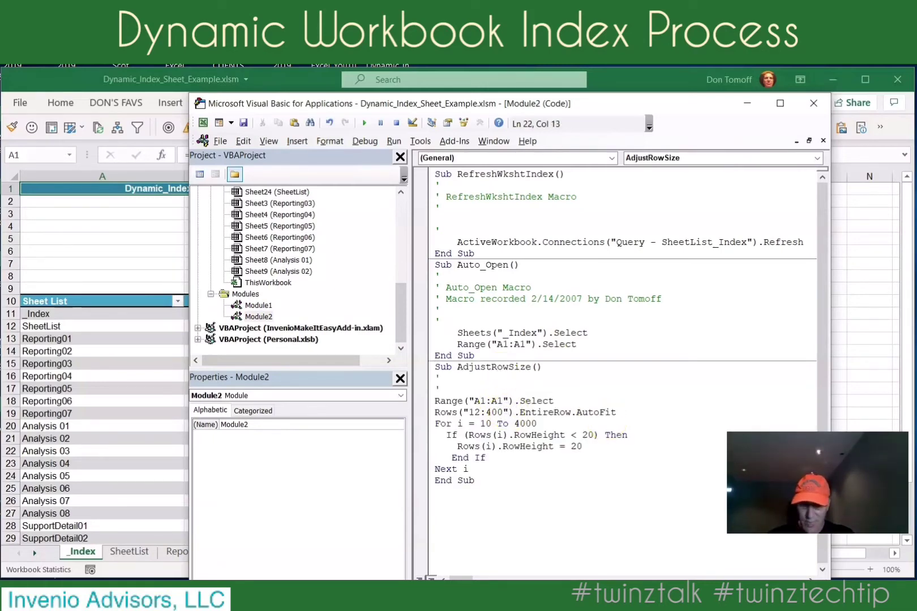
type("0")
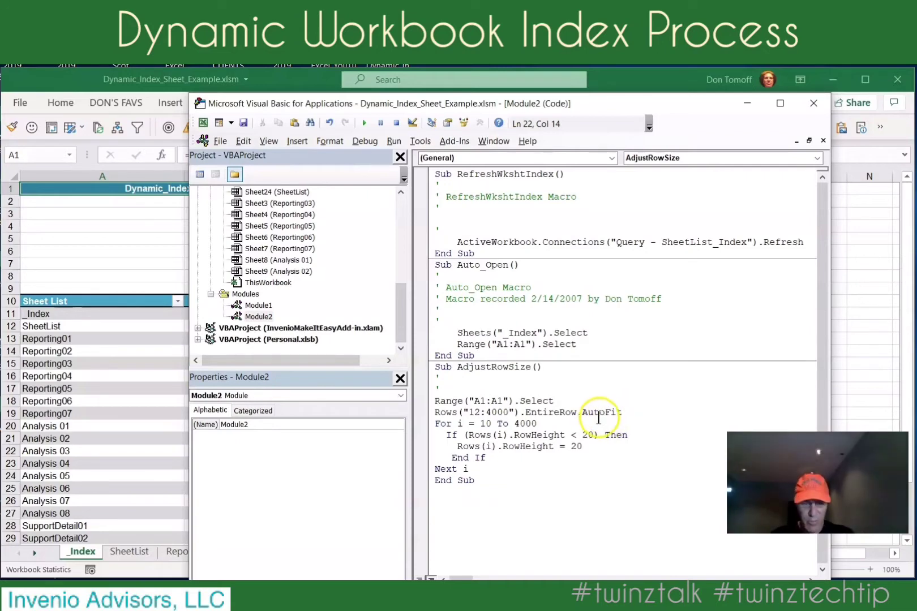
key("BackSpace")
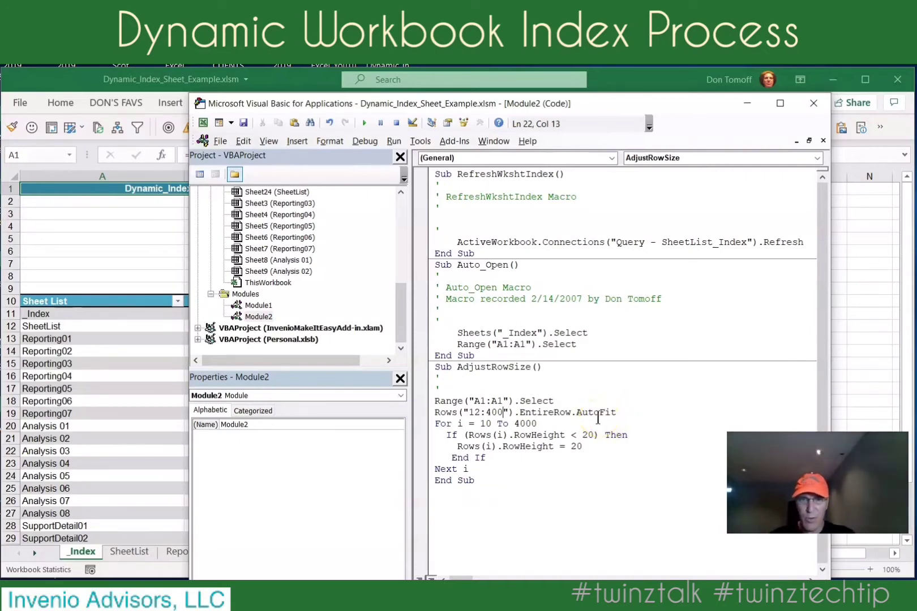
left_click(539, 423)
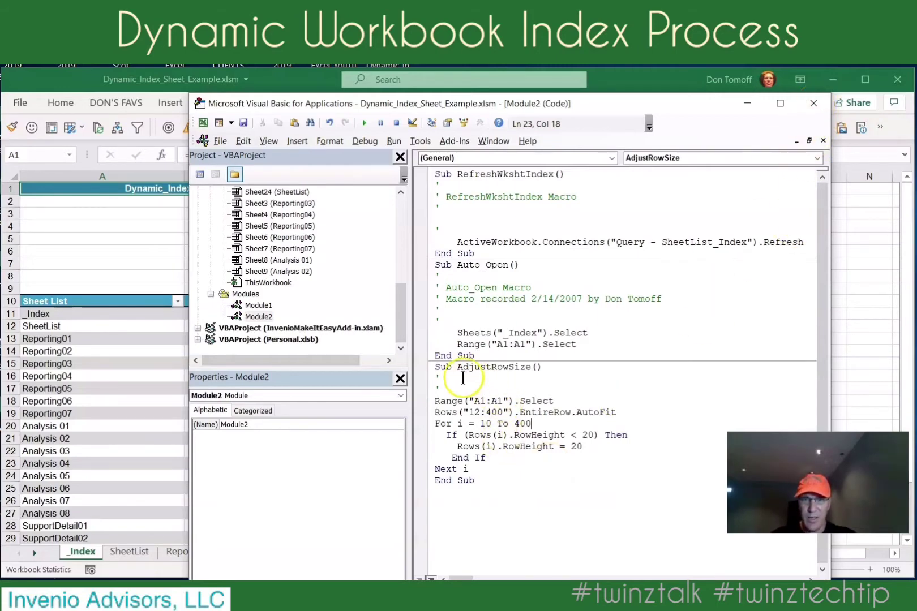
Step: Copy the AdjustRowSize macro name and open the code window of the _Index sheet
left_click_drag(457, 368, 512, 363)
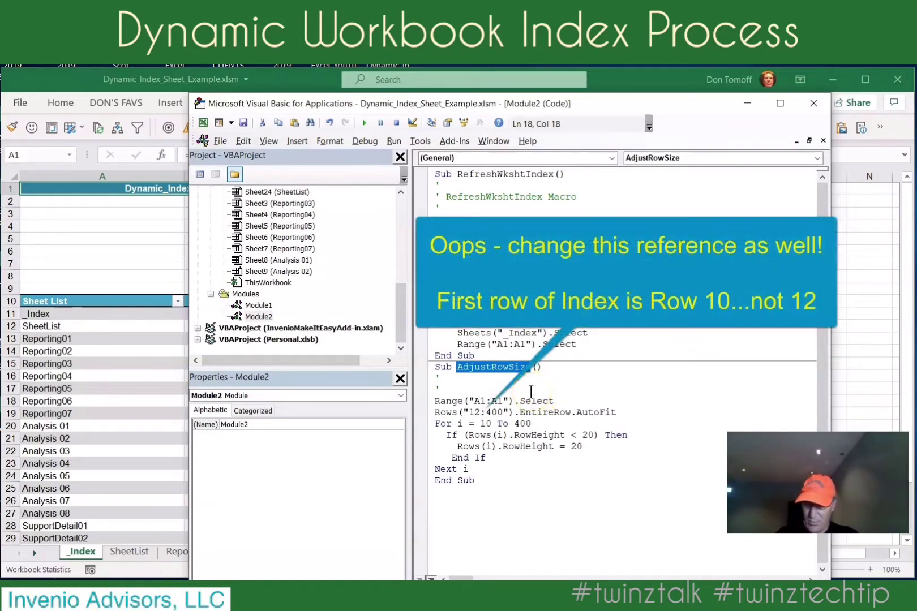
left_click(813, 100)
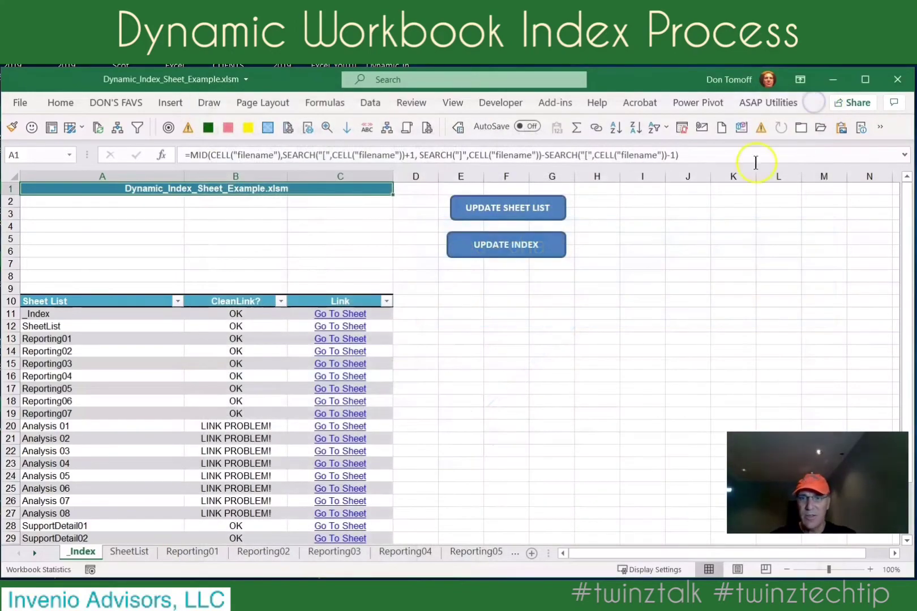
right_click(80, 549)
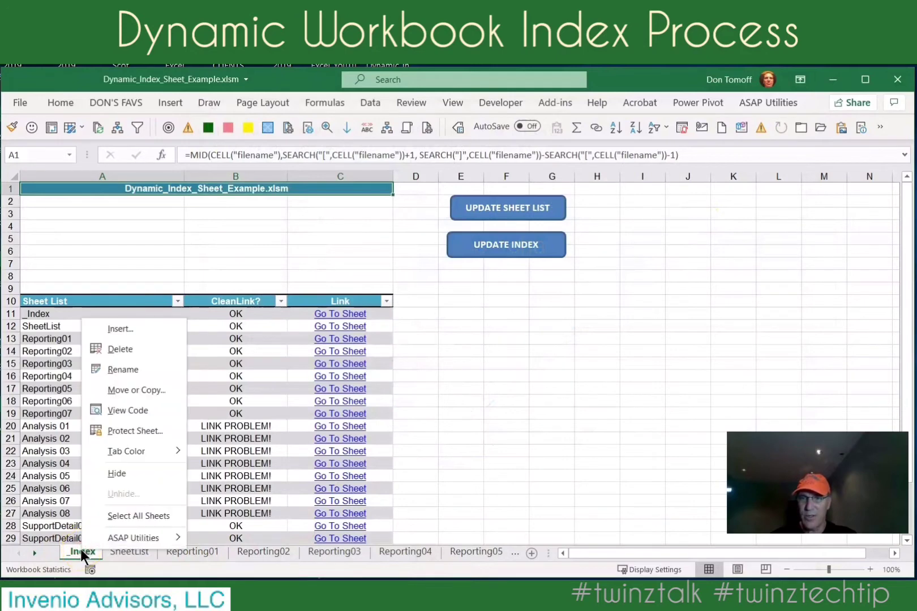
left_click(134, 410)
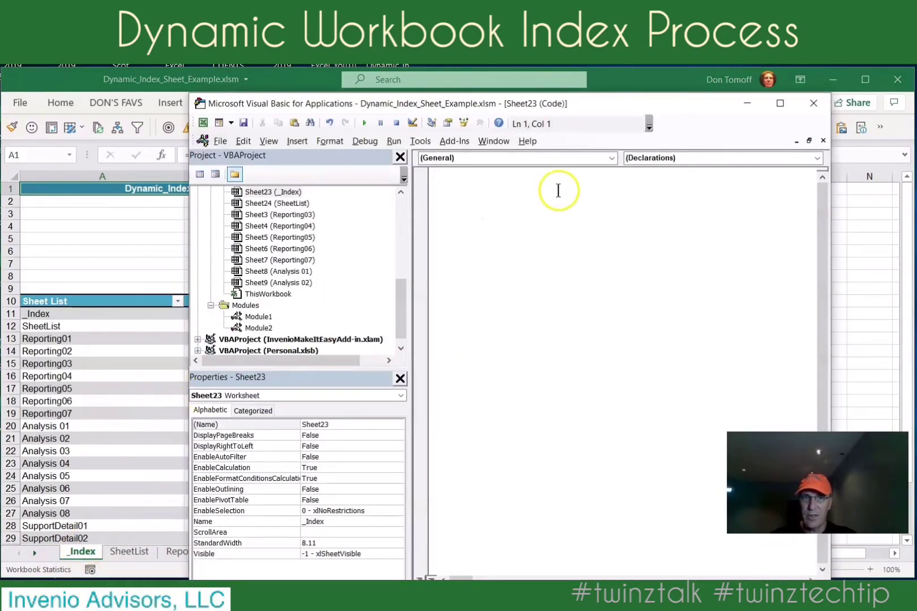
Step: Create a Worksheet_Activate event procedure for the _Index sheet and delete the empty Worksheet_SelectionChange procedure
left_click(612, 159)
left_click(520, 179)
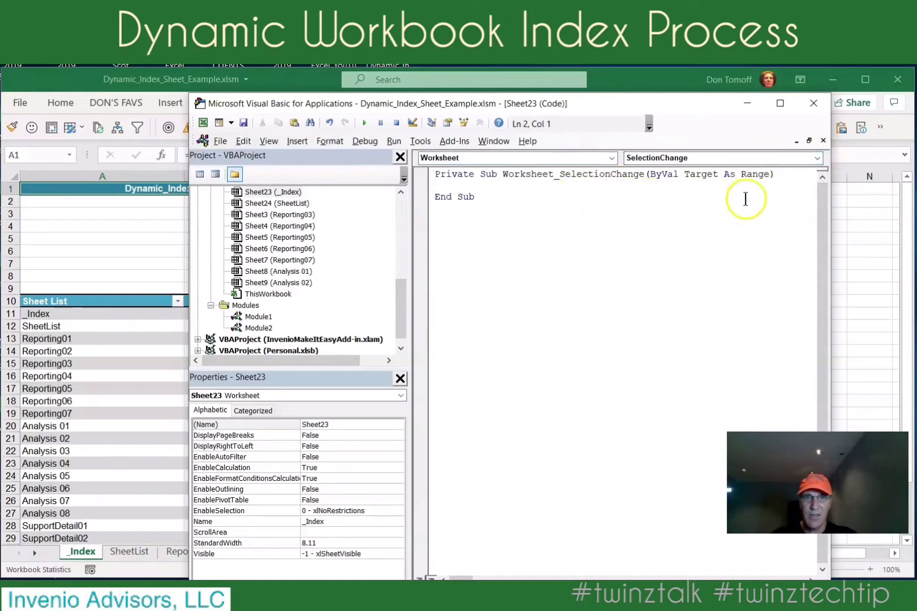
left_click(815, 158)
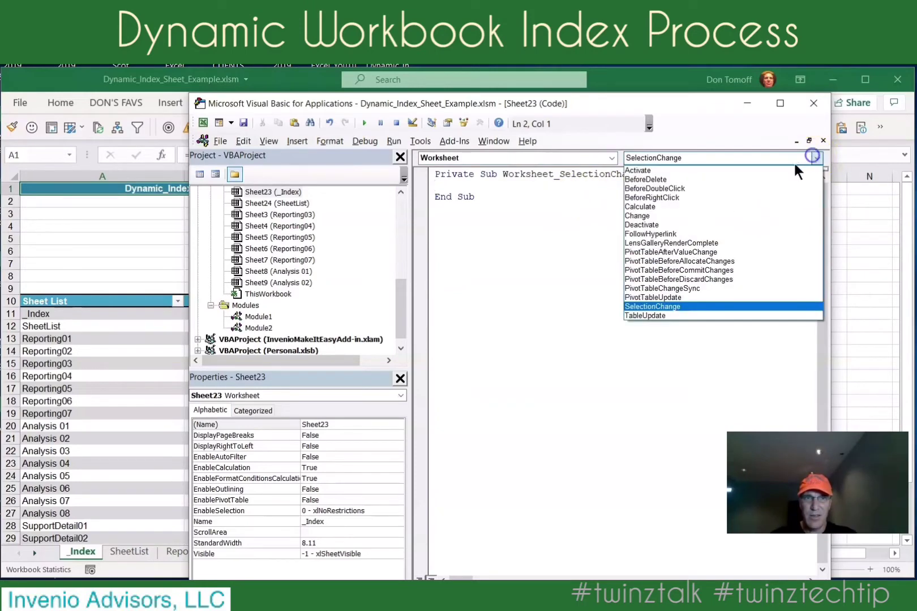
left_click(675, 171)
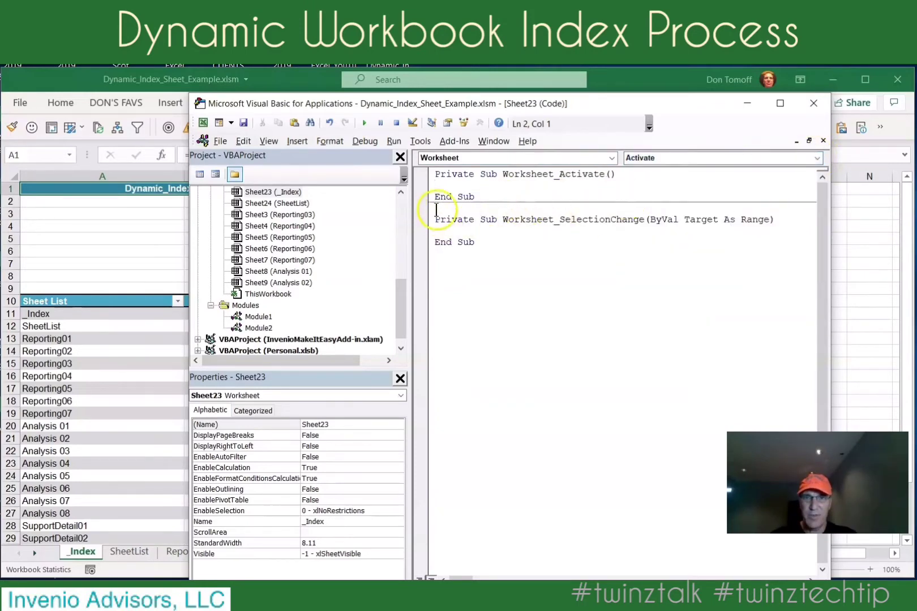
left_click_drag(464, 207, 497, 264)
key("Delete")
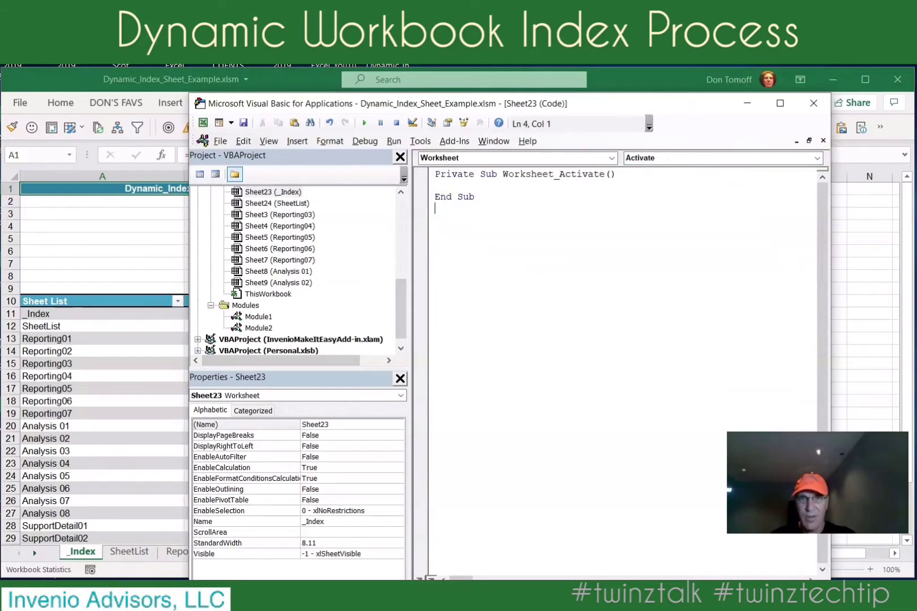
Step: Add the line "Call AdjustRowSize" inside the Worksheet_Activate procedure and close the Visual Basic editor
left_click(634, 181)
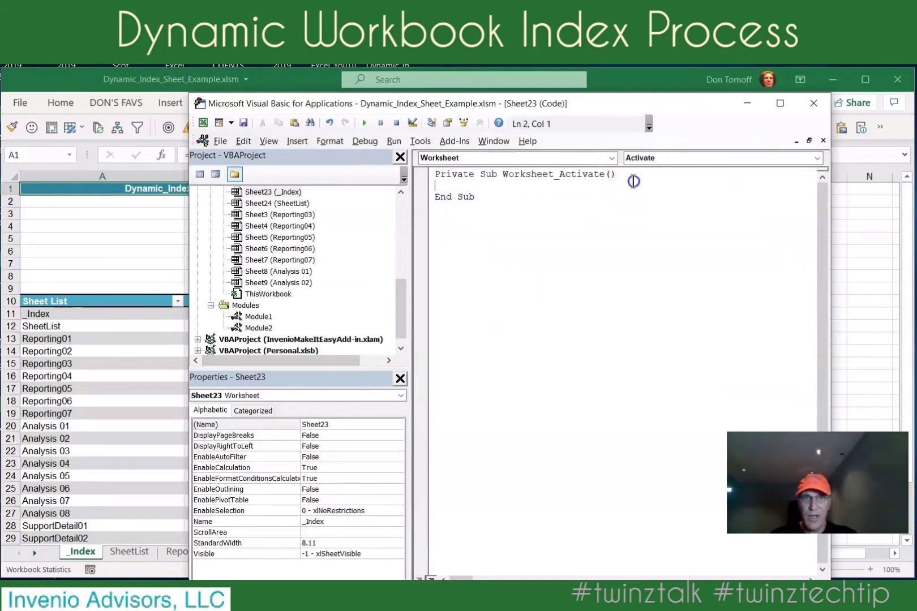
key("Return")
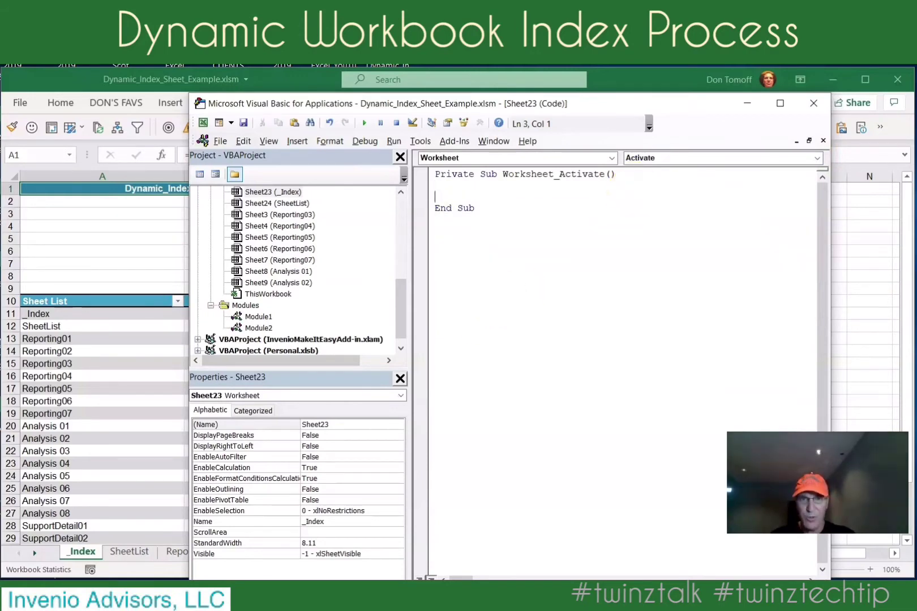
key("Return")
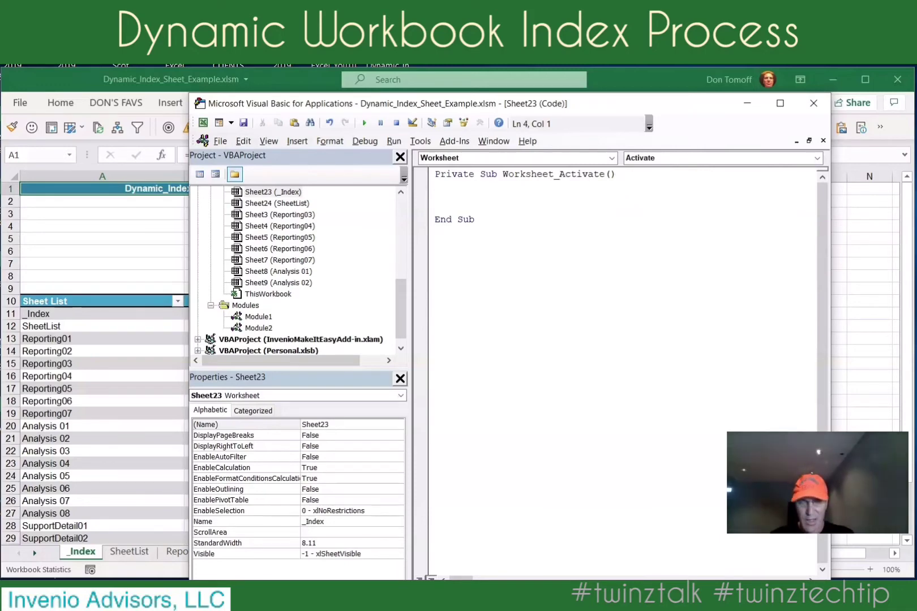
type("C")
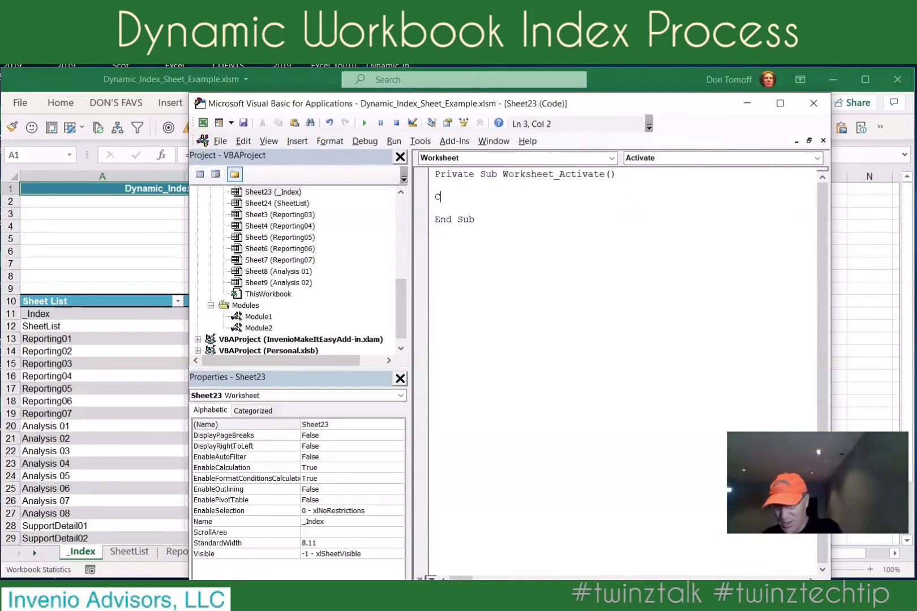
type("all")
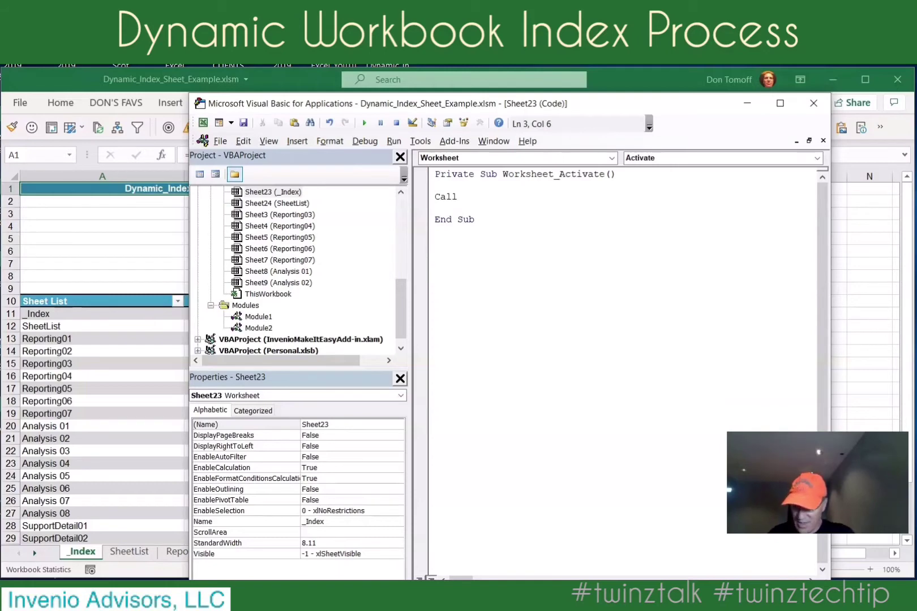
type("AdjustRowSize")
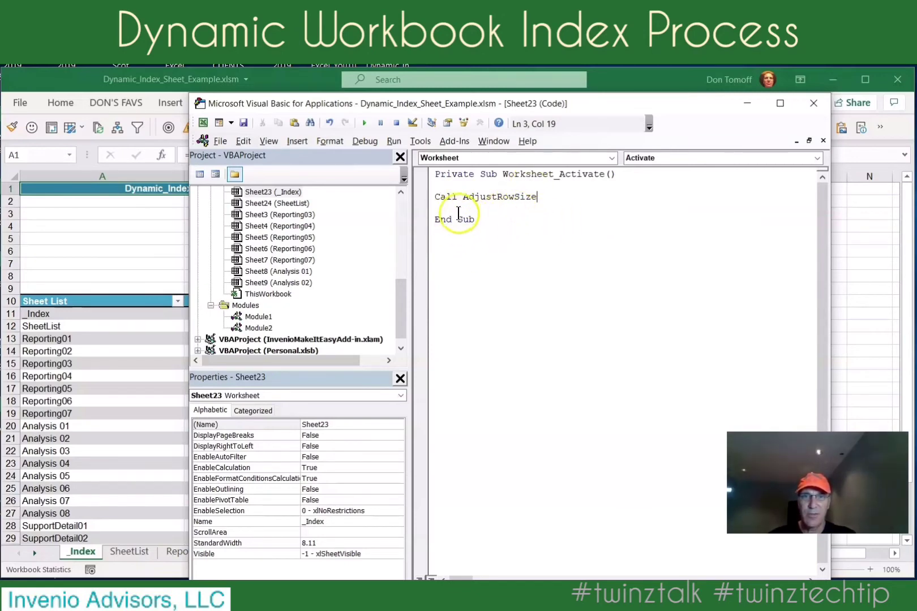
left_click(816, 102)
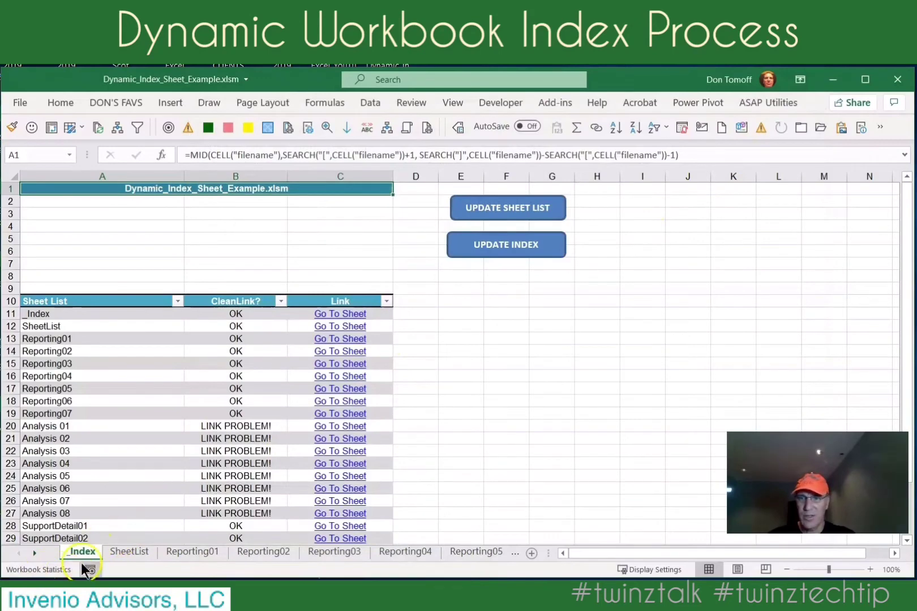
Step: Go to the SheetList sheet and return to _Index to trigger the row-size macro
left_click(122, 552)
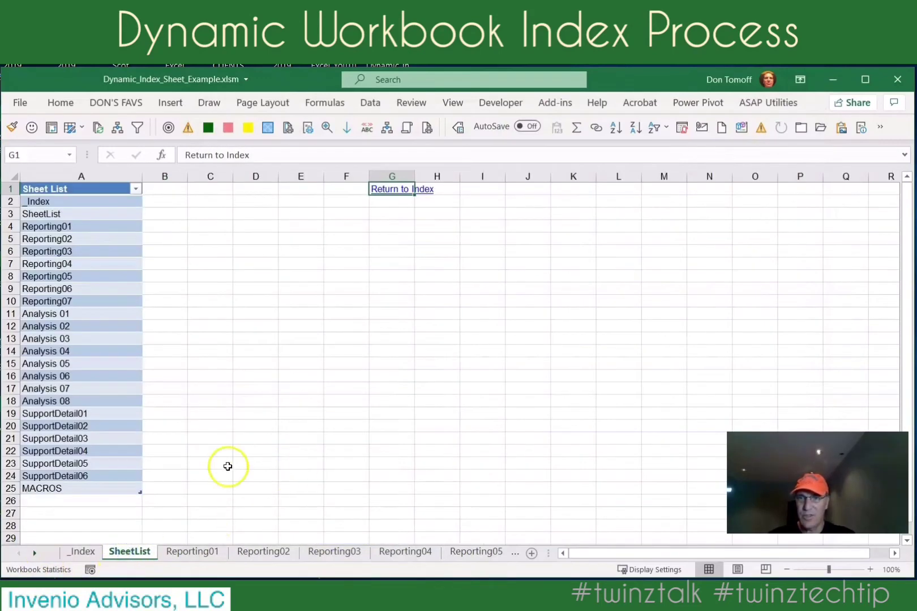
left_click(77, 551)
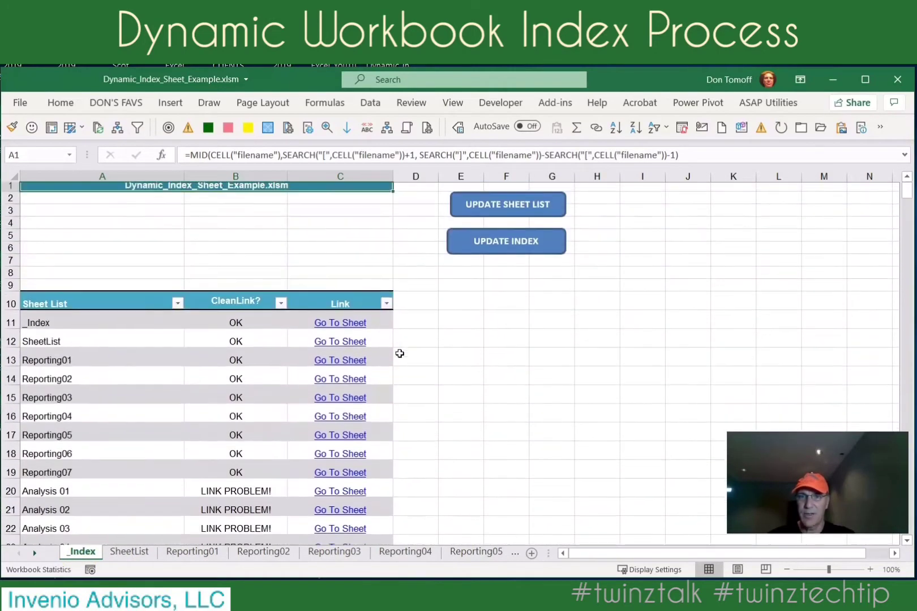
Step: Middle-align all the data rows of the index table vertically, from A11 to C34
left_click(78, 323)
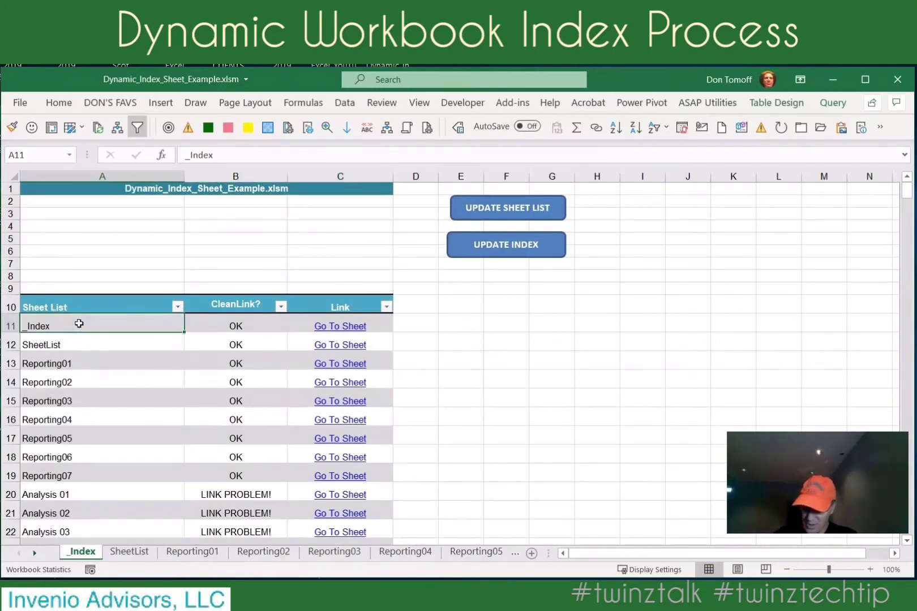
left_click(116, 366)
left_click(121, 323)
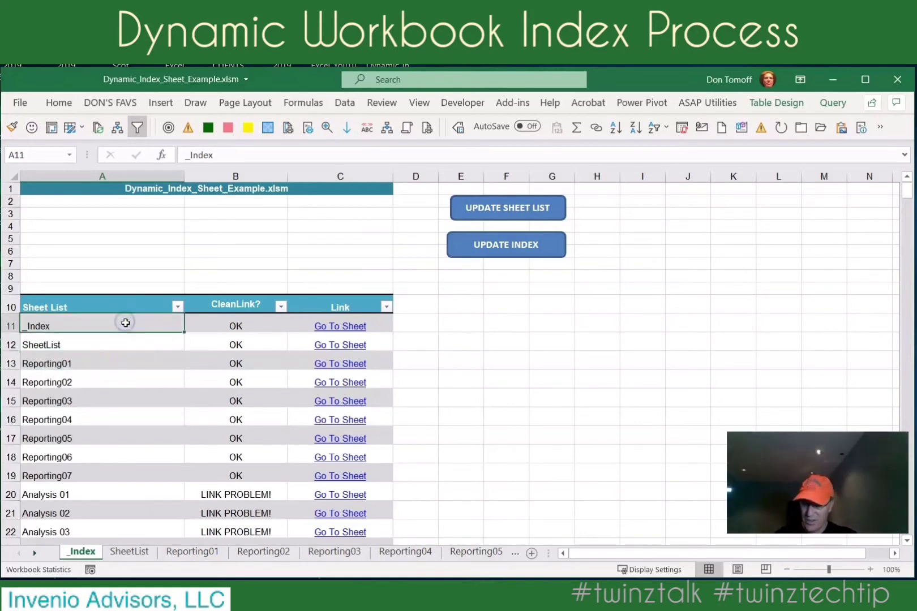
key("ctrl+shift+End")
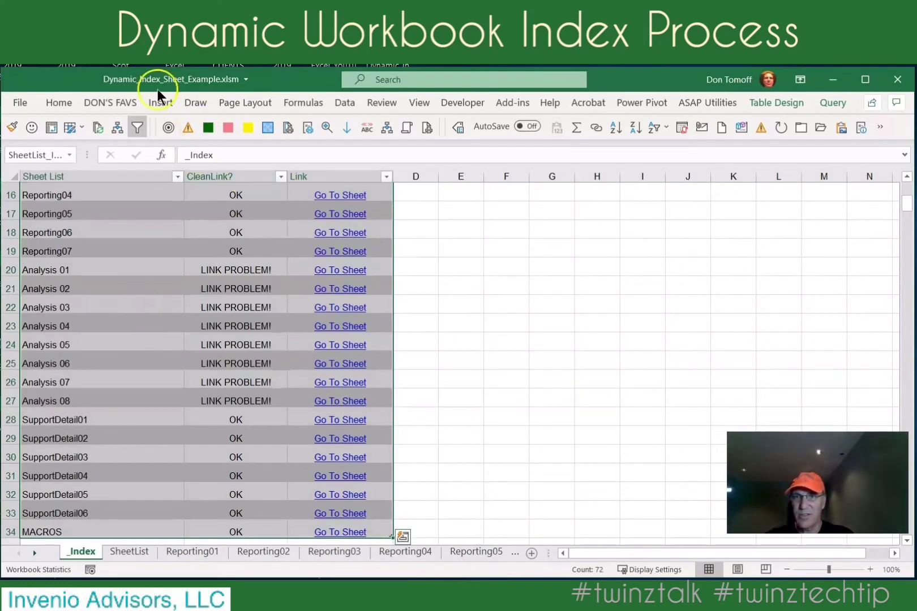
left_click(53, 103)
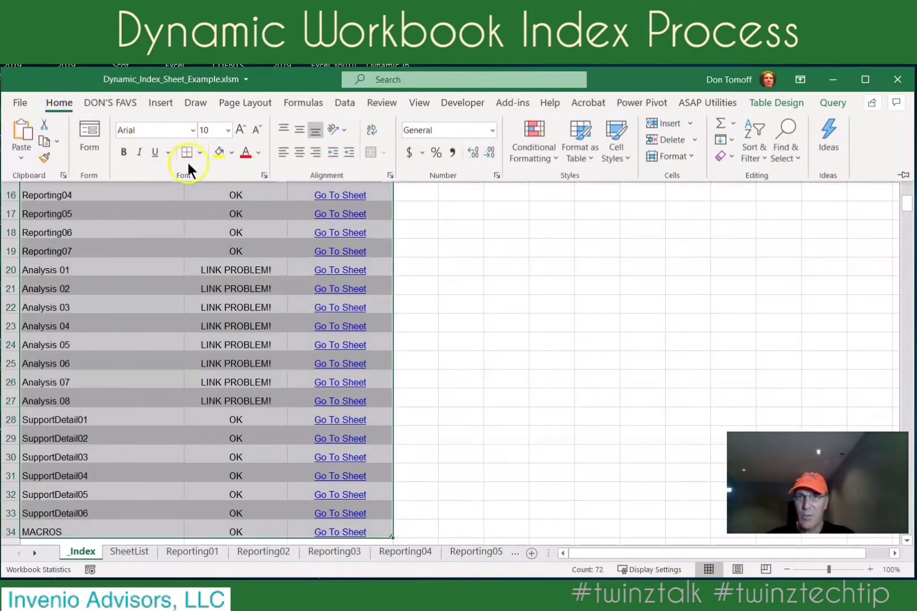
left_click(299, 129)
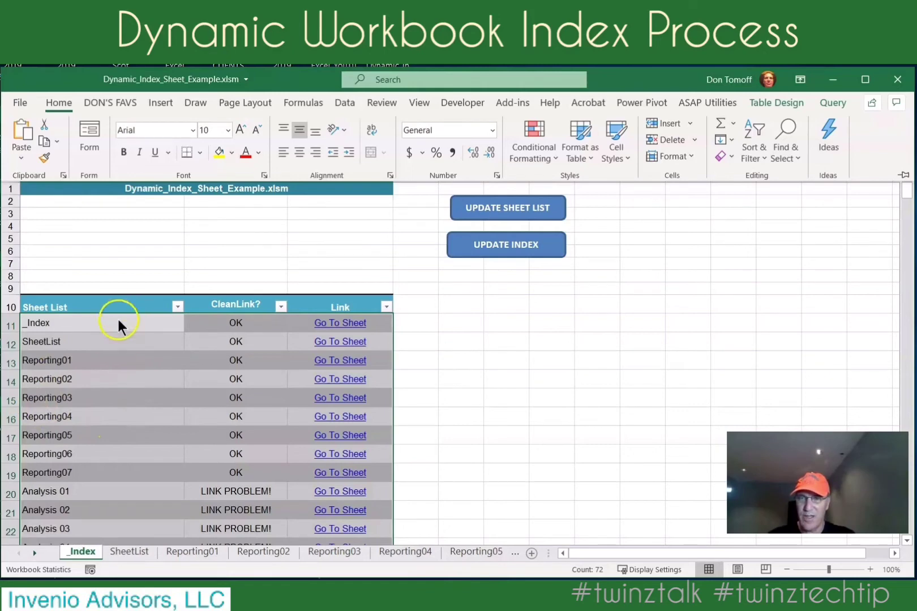
Step: Middle-align the index table's header cells A10 to C10 vertically and deselect them
left_click_drag(99, 310, 367, 304)
left_click(65, 102)
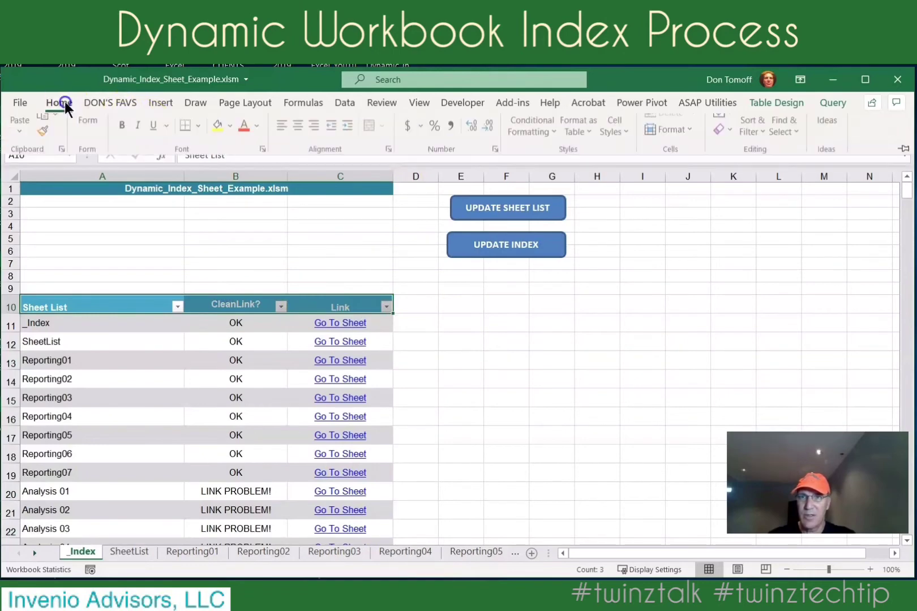
left_click(300, 129)
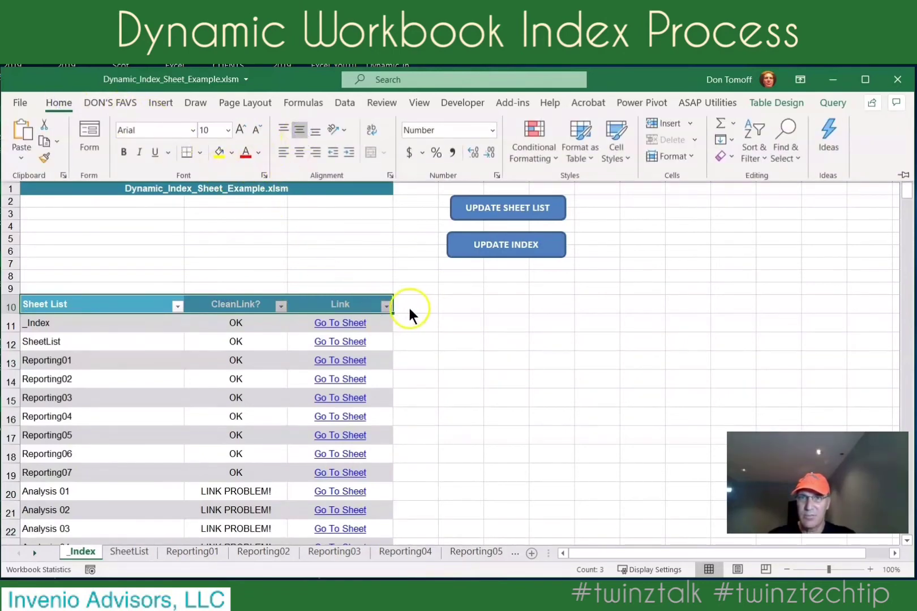
left_click(424, 309)
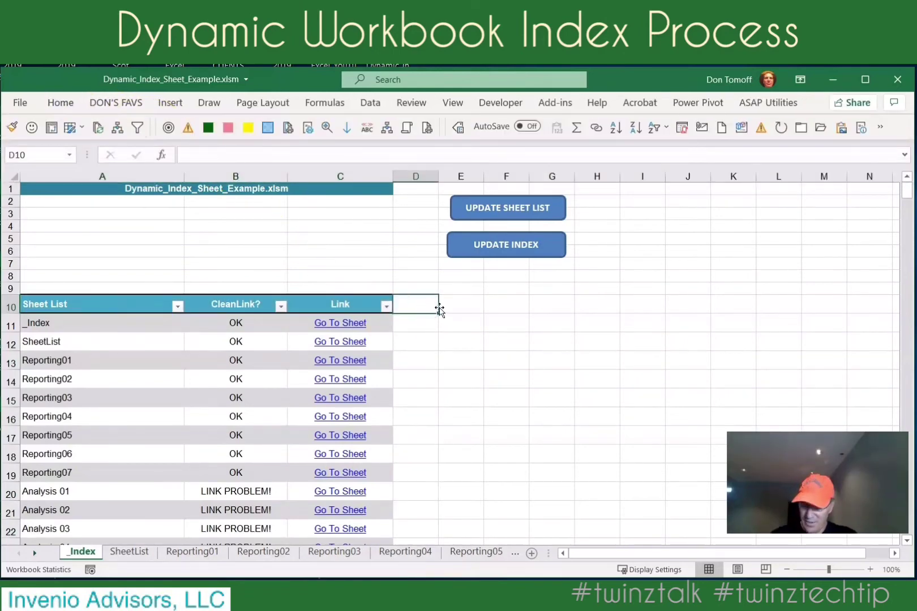
Step: Save the workbook and review the sheet names and CleanLink? statuses in the index table
key("ctrl+s")
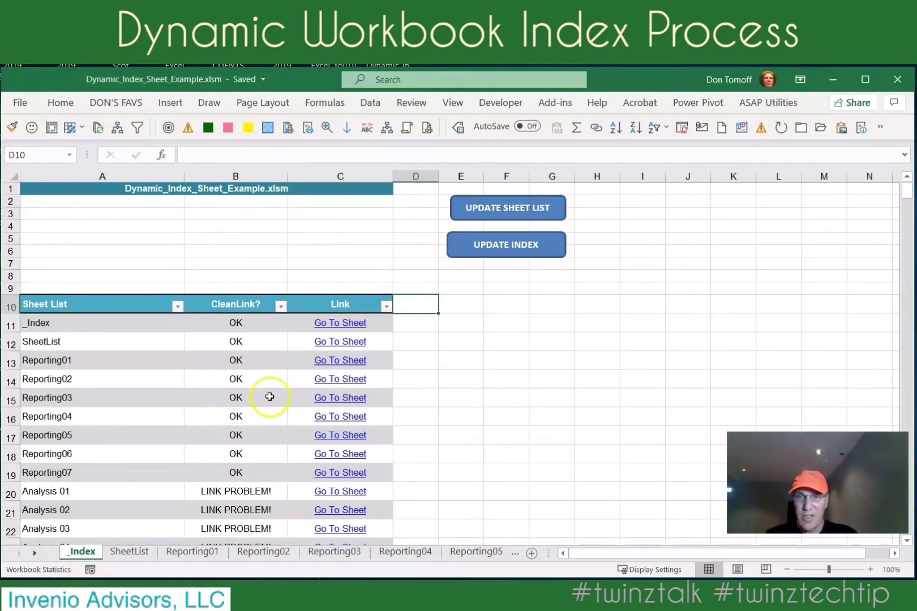
scroll(255, 388, "down", 2)
scroll(254, 388, "up", 2)
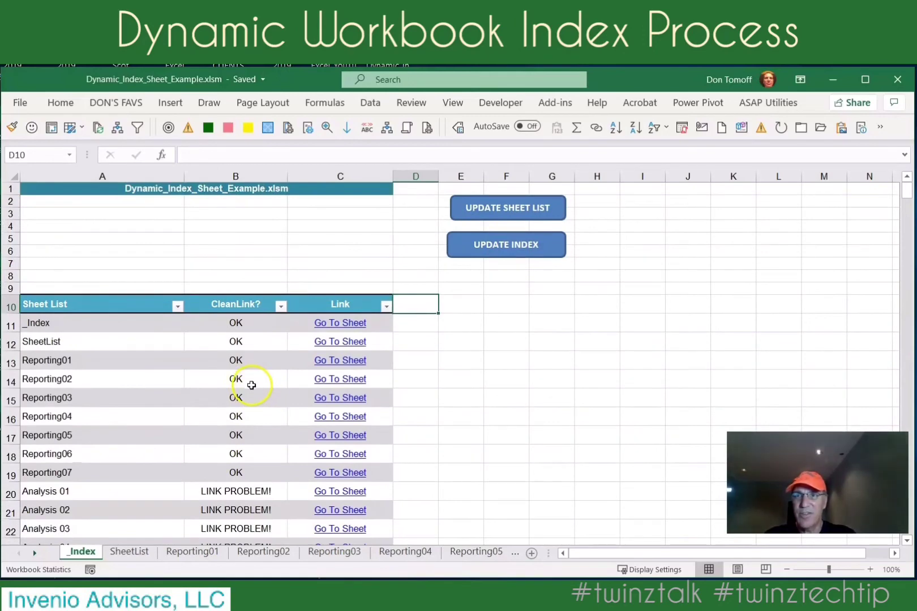
scroll(251, 385, "down", 2)
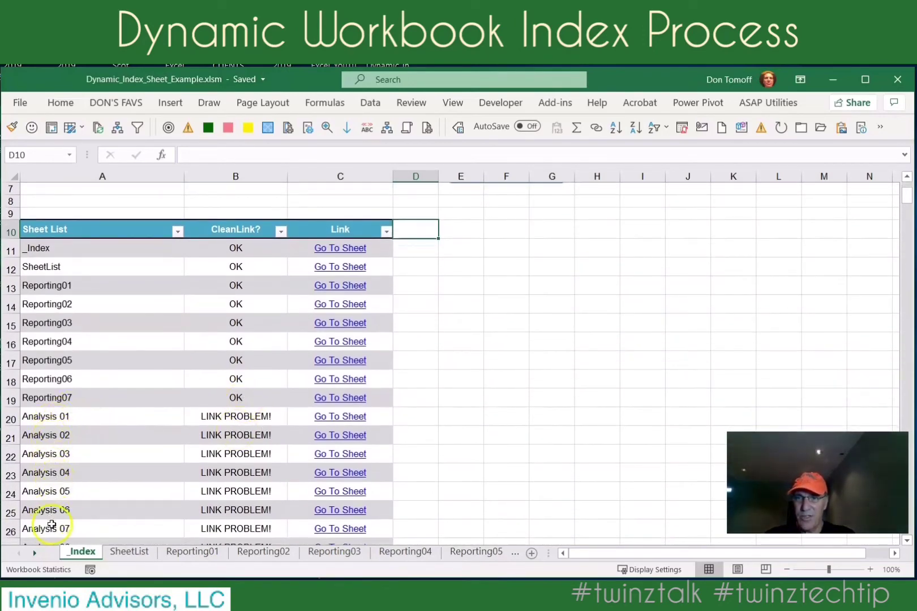
scroll(81, 448, "down", 1)
scroll(80, 448, "up", 1)
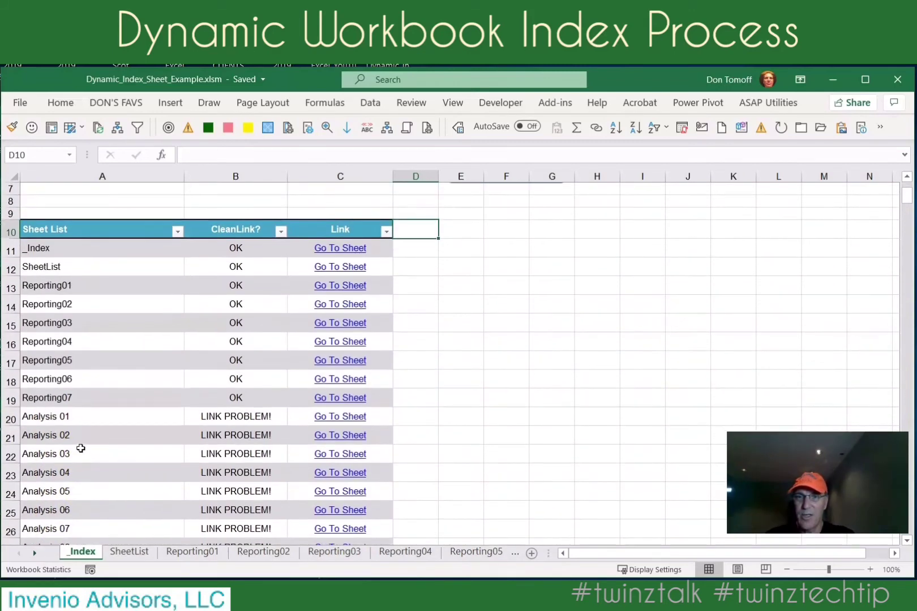
scroll(77, 435, "down", 1)
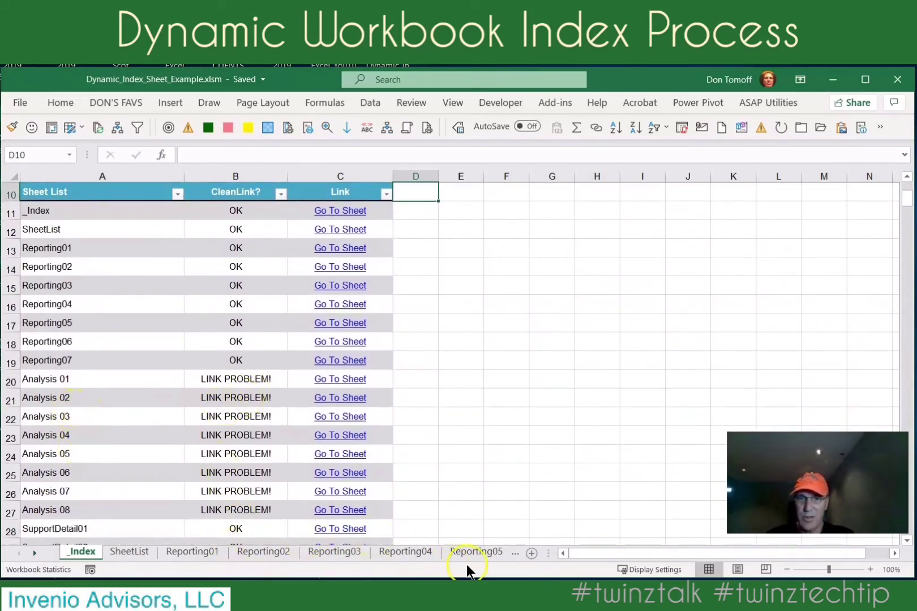
Step: Follow the index link to Reporting07, go to the neighbouring Analysis 01 sheet and rename it Analysis01 without the space
left_click(336, 364)
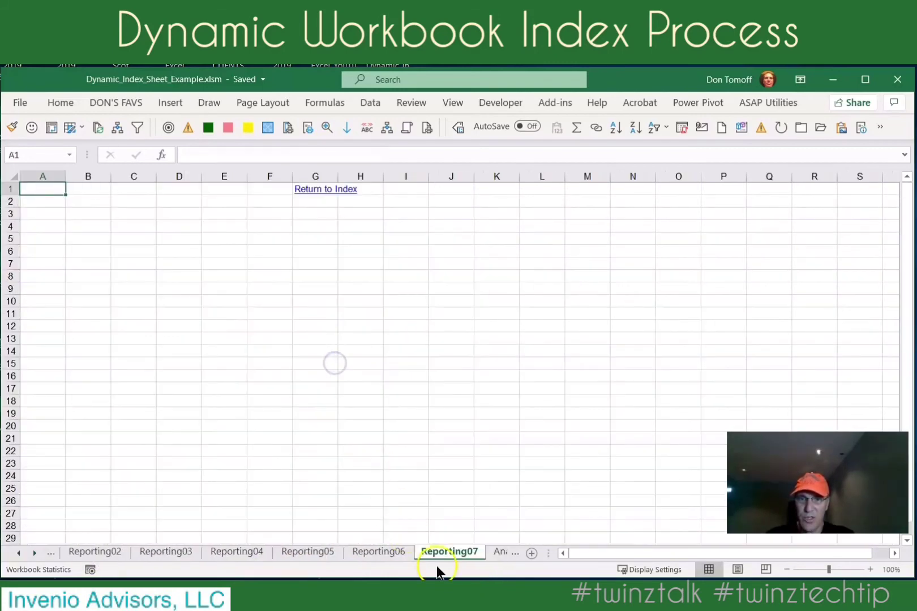
left_click(499, 552)
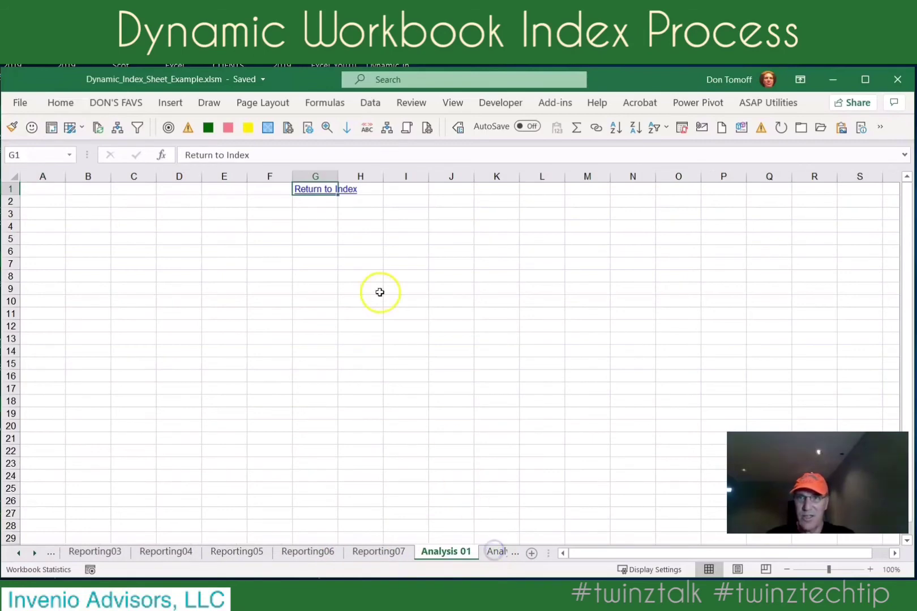
double_click(455, 555)
left_click(458, 554)
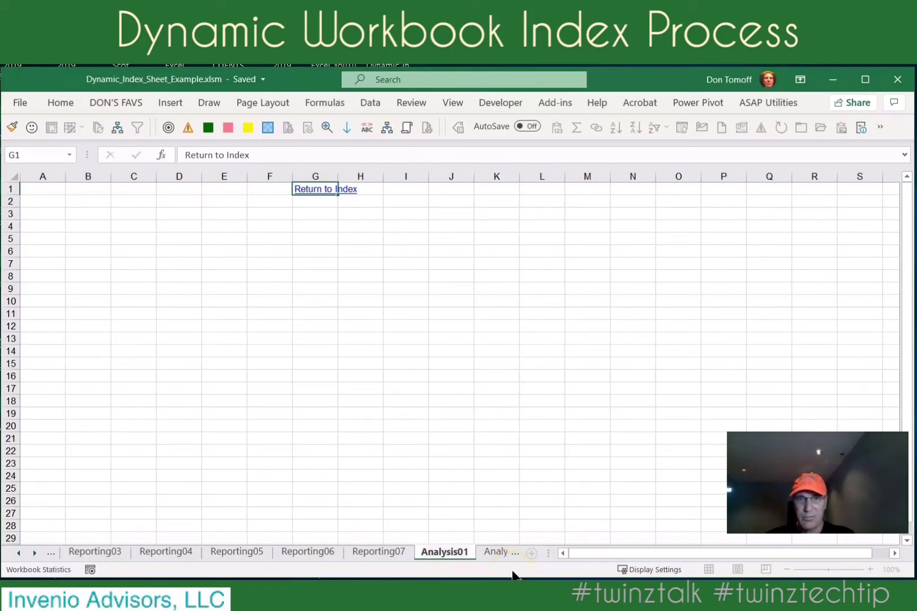
Step: Return to the _Index sheet and run the sheet-list and index update macros to refresh the table with the renamed sheets
left_click(123, 337)
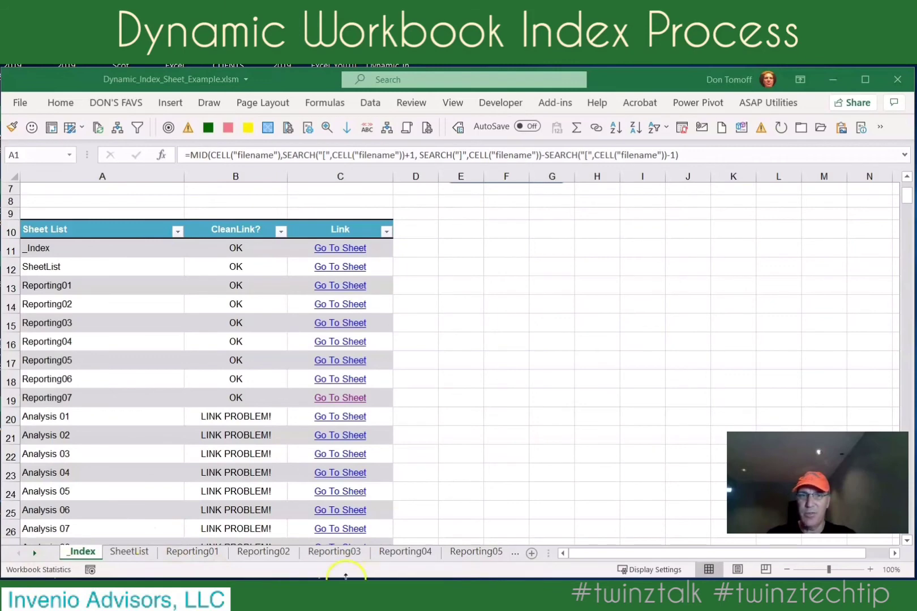
left_click(33, 554)
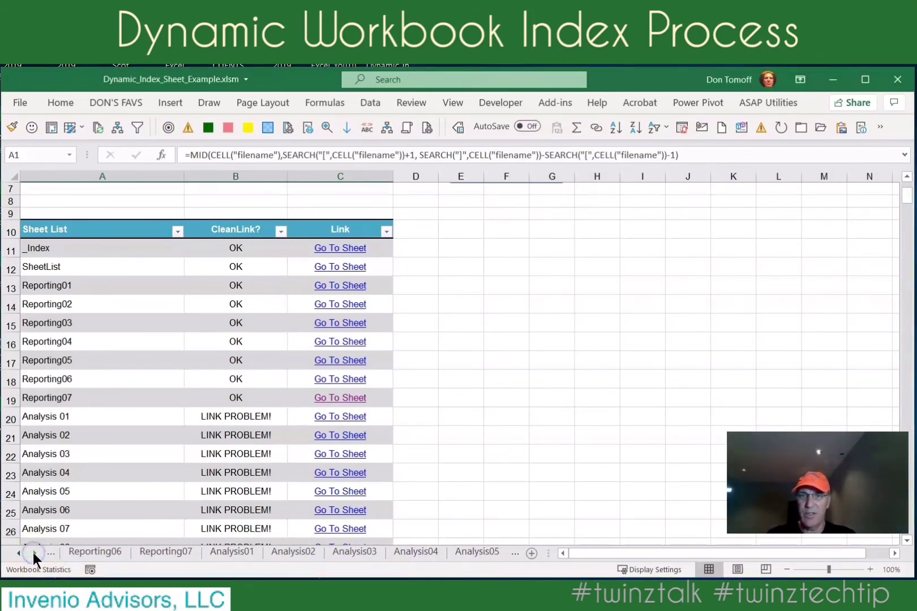
scroll(577, 404, "up", 2)
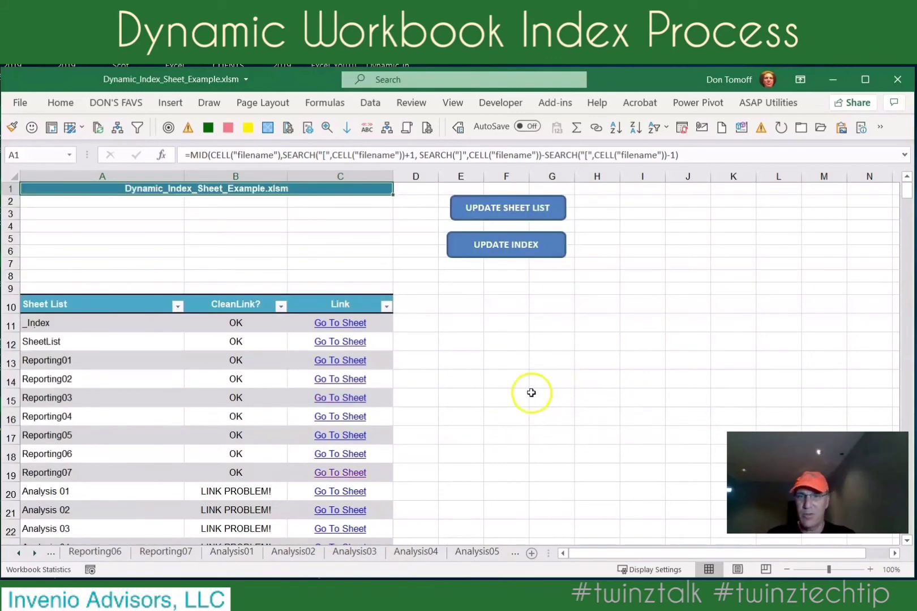
left_click(509, 208)
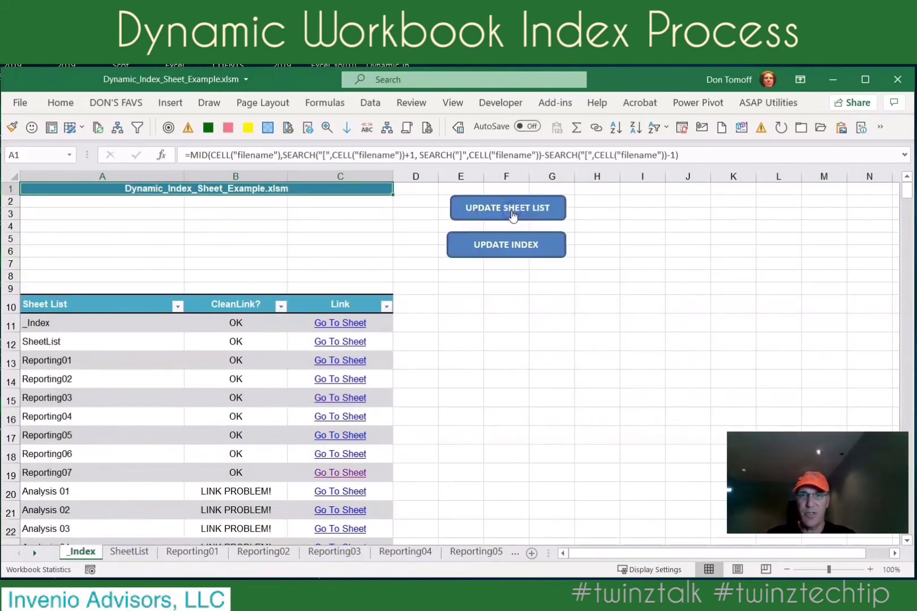
left_click(505, 250)
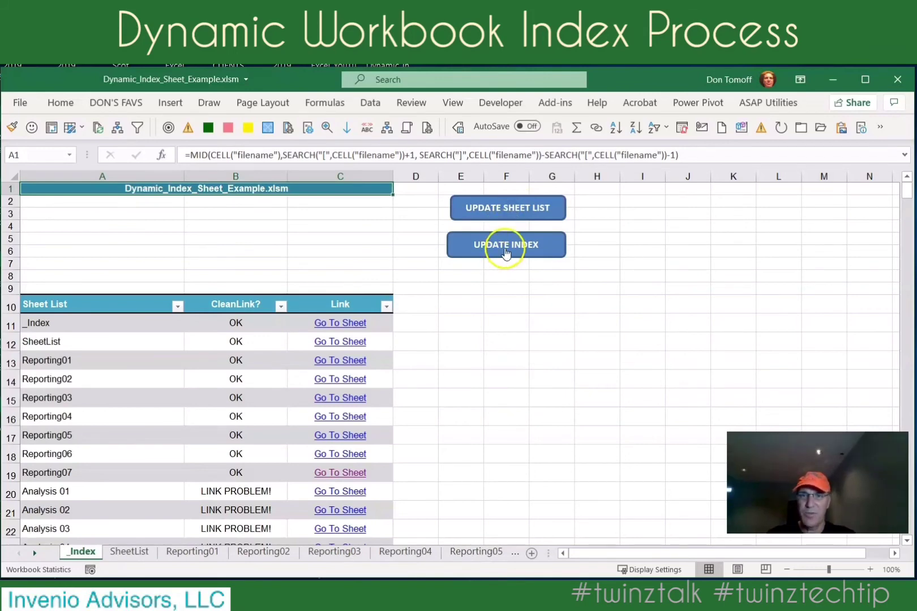
scroll(498, 341, "down", 3)
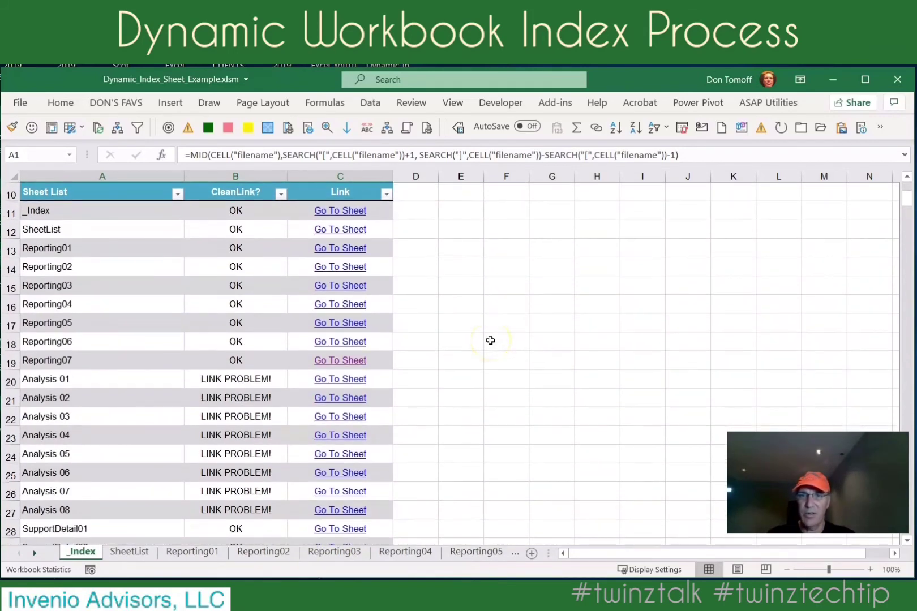
scroll(490, 340, "up", 3)
left_click(501, 243)
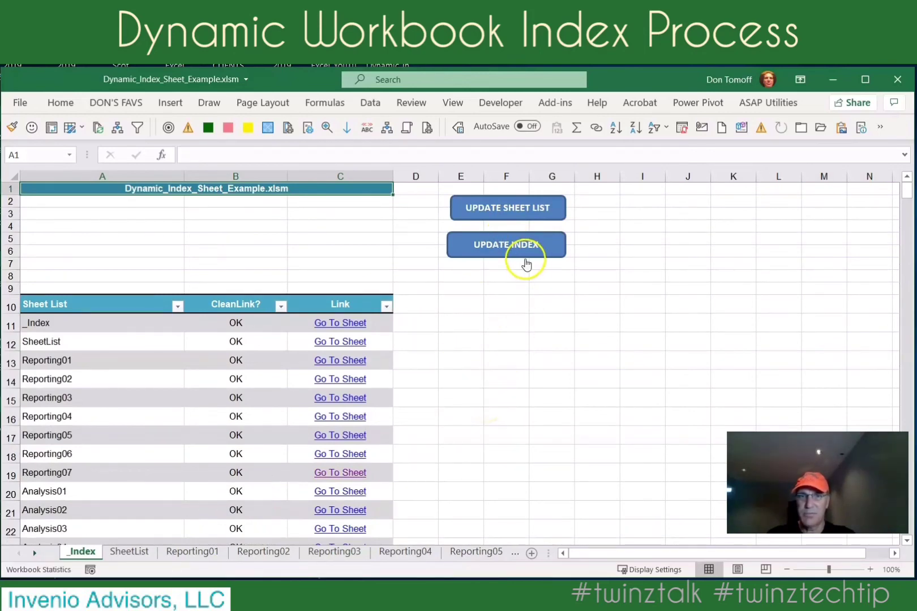
Step: Check the refreshed index table's link statuses and test the Analysis03 link to its sheet and back to _Index
scroll(416, 367, "down", 1)
scroll(416, 367, "down", 5)
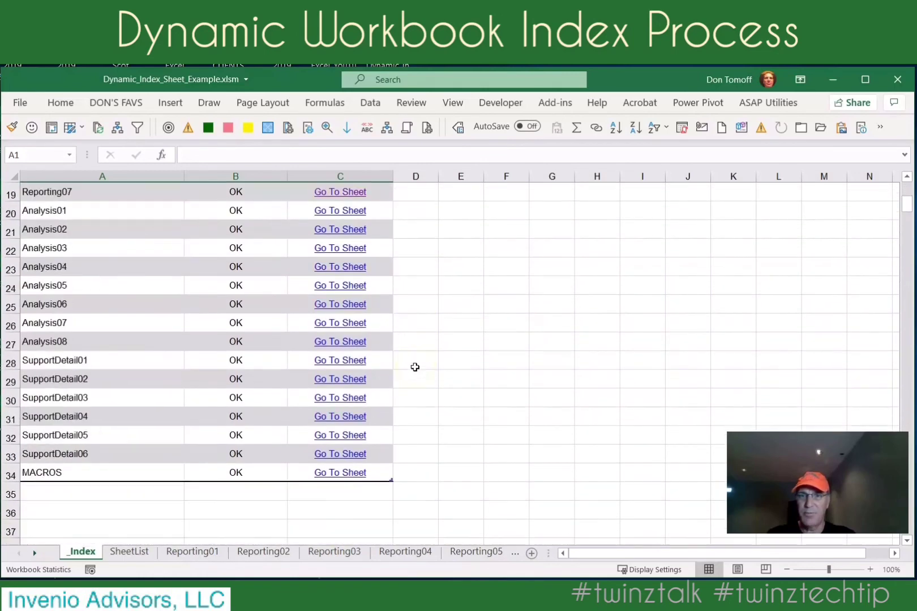
scroll(415, 366, "up", 4)
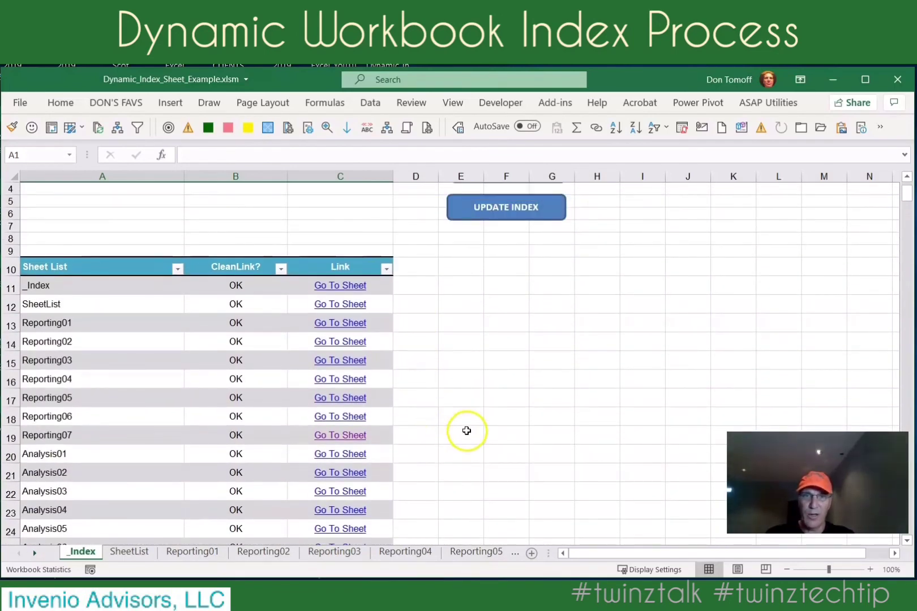
scroll(472, 412, "up", 1)
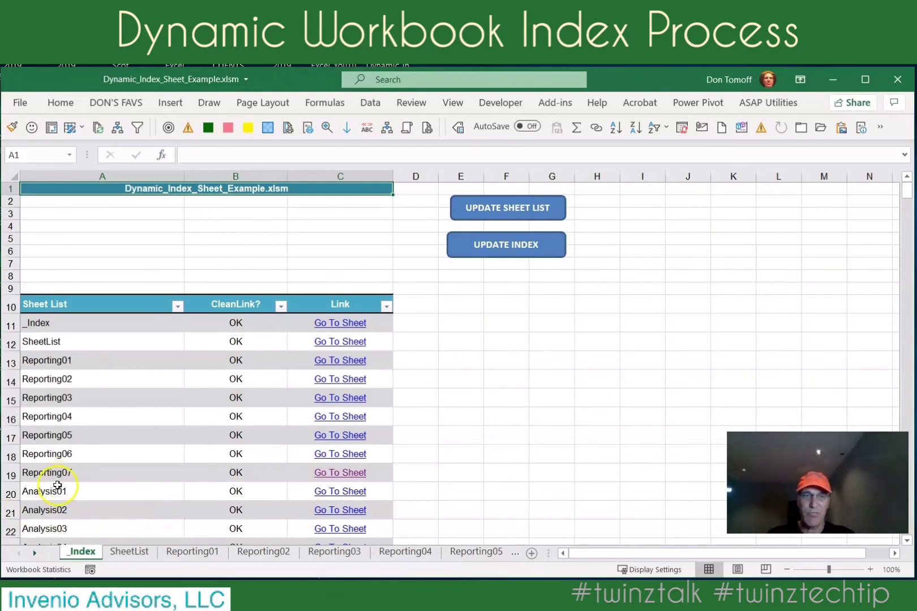
scroll(192, 433, "down", 3)
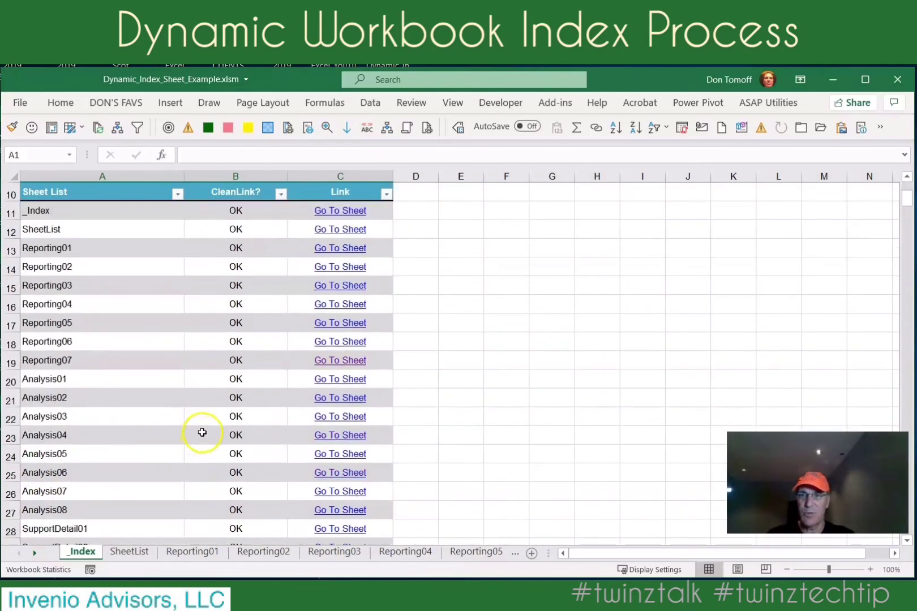
left_click(338, 418)
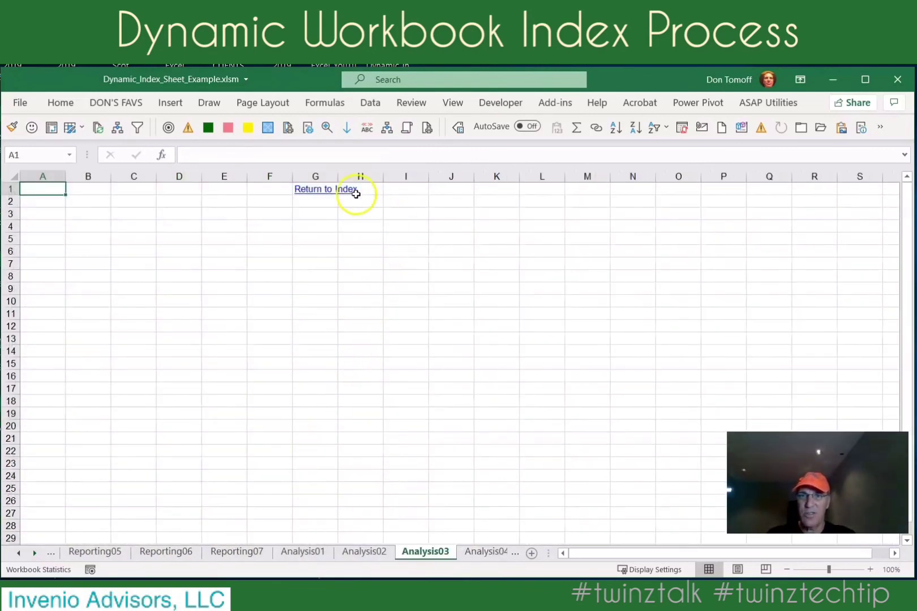
left_click(327, 191)
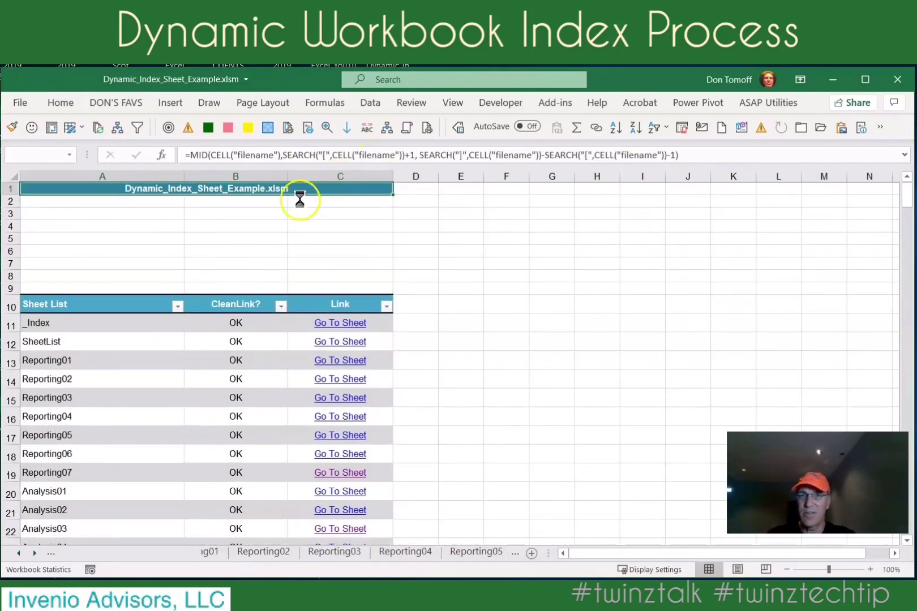